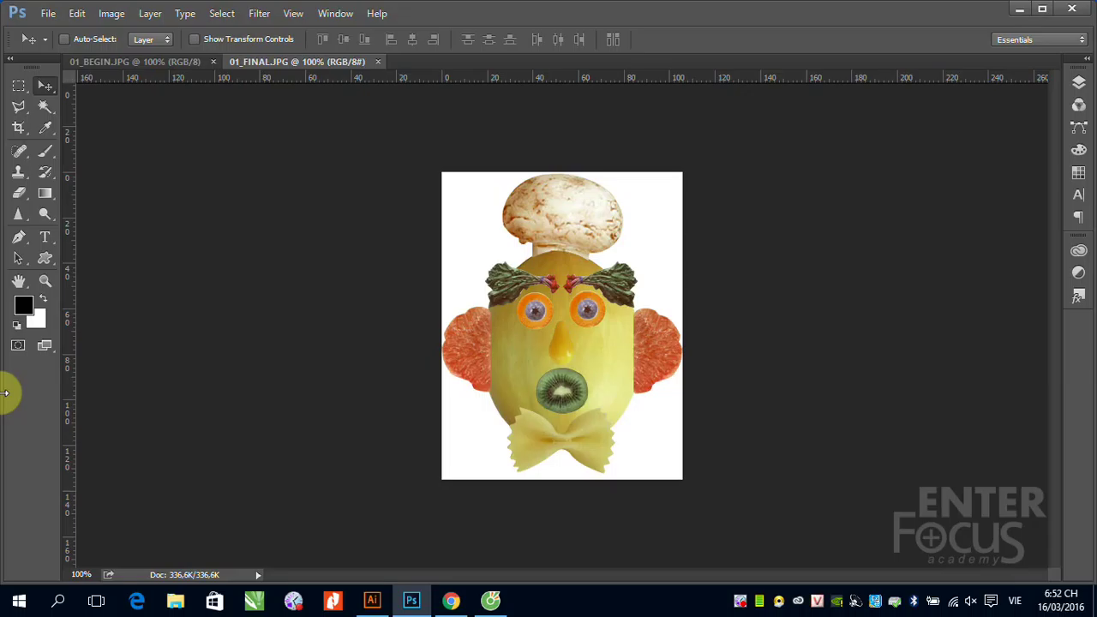
Switch to the 01_BEGIN.JPG document, inspect the radish bunch up close, and return to 100% magnification
{"action": "left_click", "coordinate": [138, 62]}
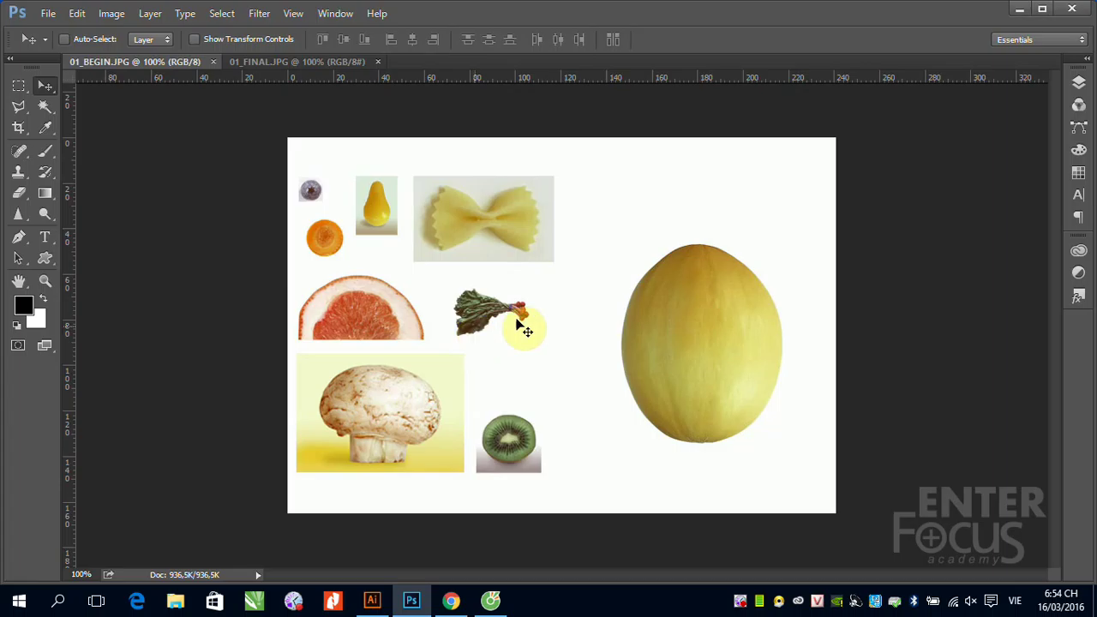
{"action": "key", "text": "ctrl+space"}
{"action": "left_click_drag", "start_coordinate": [438, 283], "coordinate": [558, 355]}
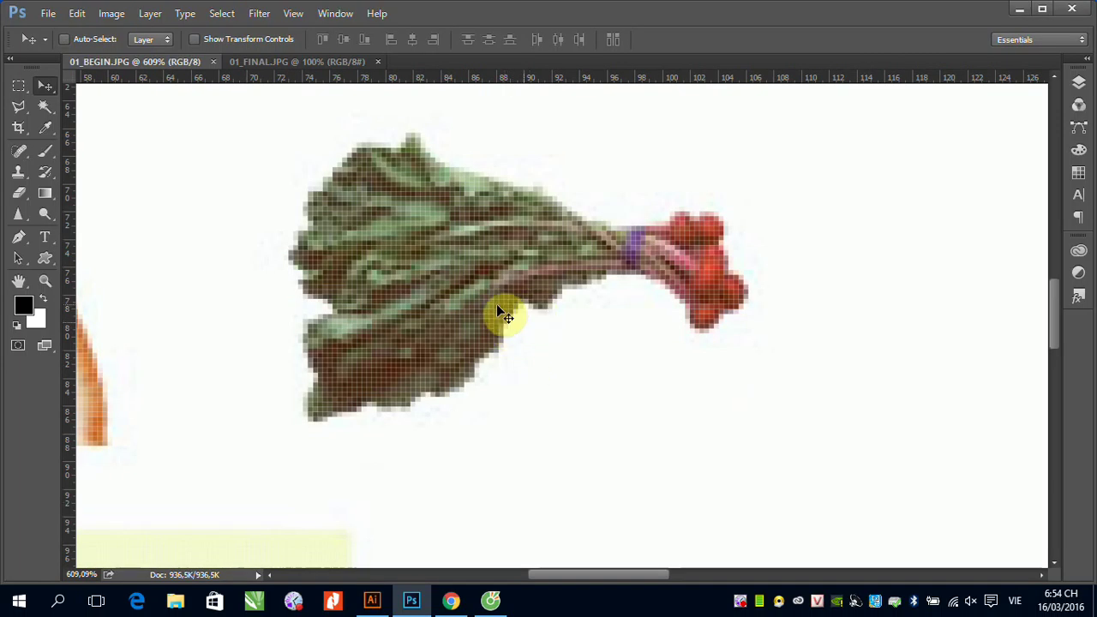
{"action": "key", "text": "Right"}
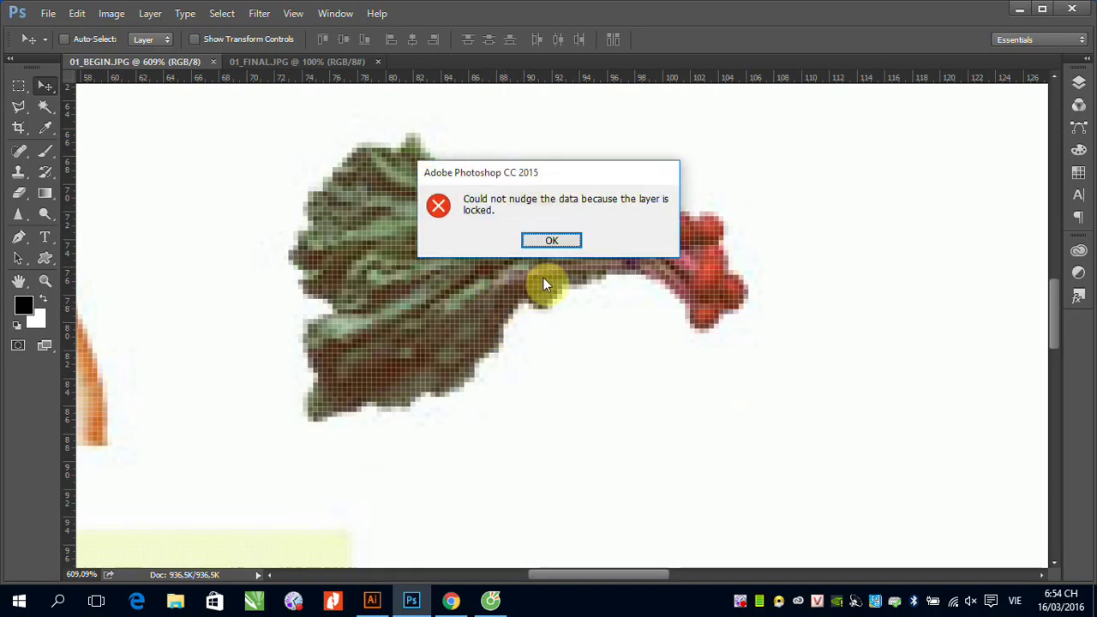
{"action": "left_click", "coordinate": [553, 242]}
{"action": "key", "text": "ctrl+minus"}
{"action": "key", "text": "ctrl+minus"}
{"action": "key", "text": "ctrl+minus"}
{"action": "key", "text": "ctrl+minus"}
{"action": "key", "text": "ctrl+minus"}
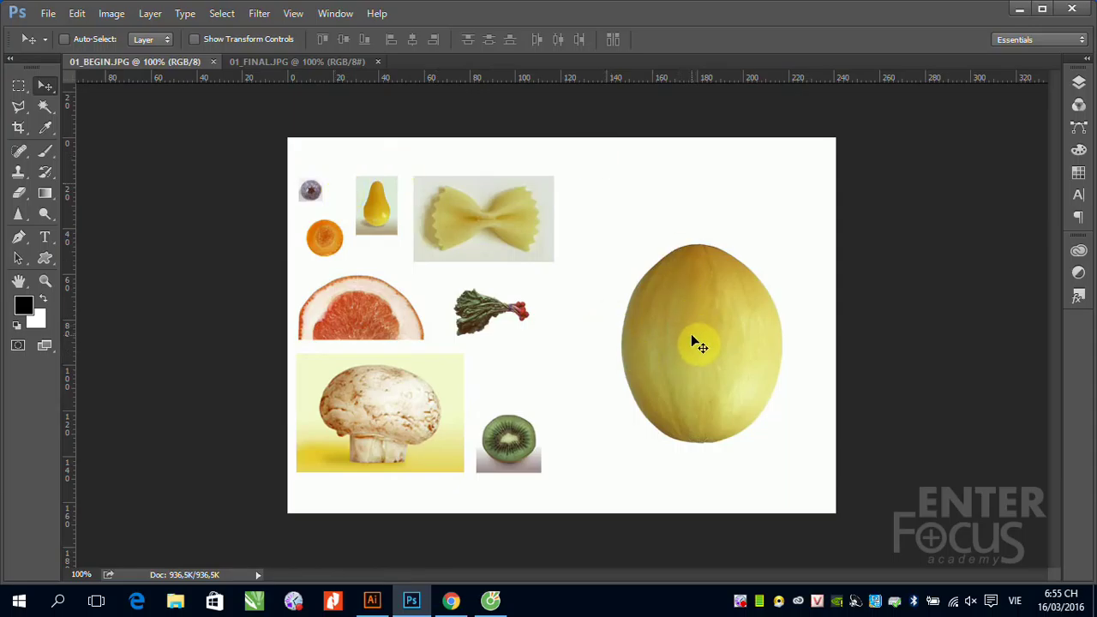
Magnify the radish bunch to 900% with the Zoom tool
{"action": "left_click", "coordinate": [45, 283]}
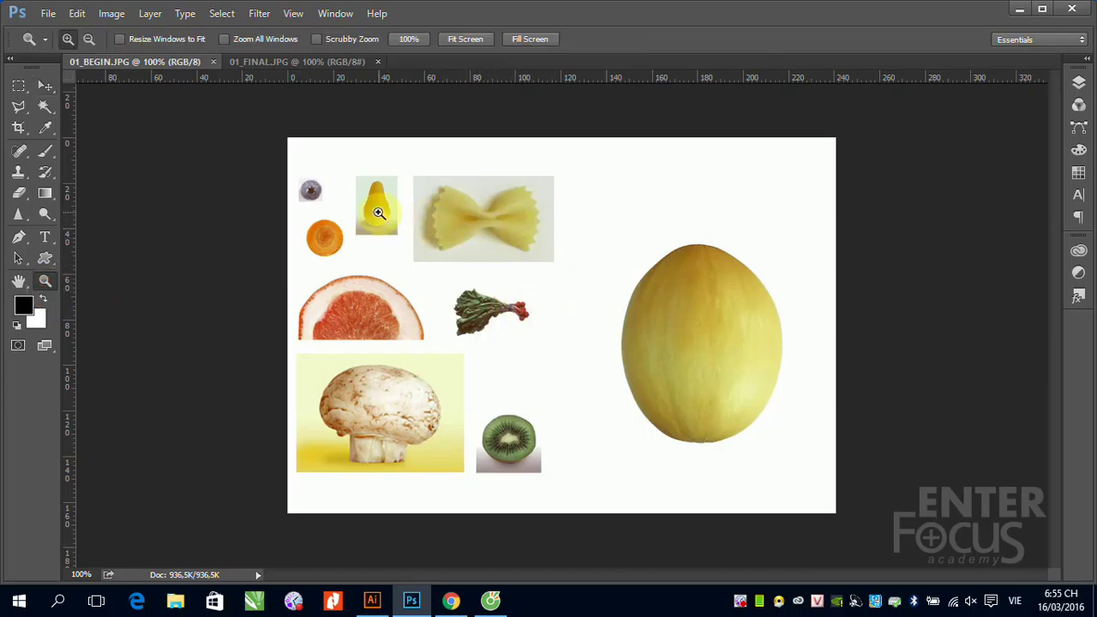
{"action": "left_click", "coordinate": [523, 313]}
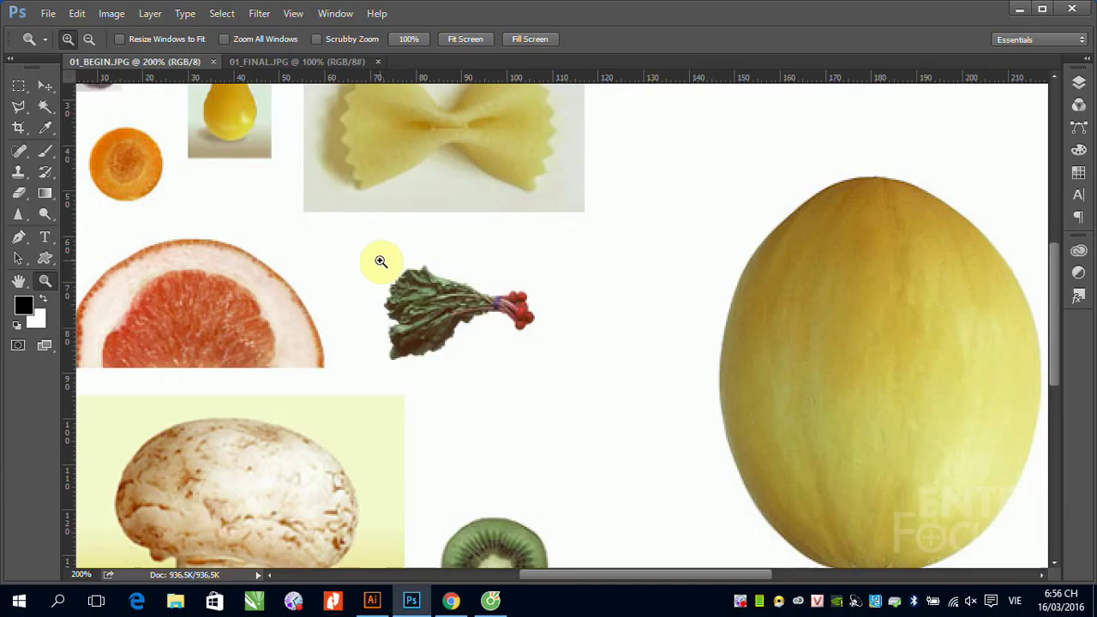
{"action": "left_click_drag", "start_coordinate": [381, 261], "coordinate": [554, 368]}
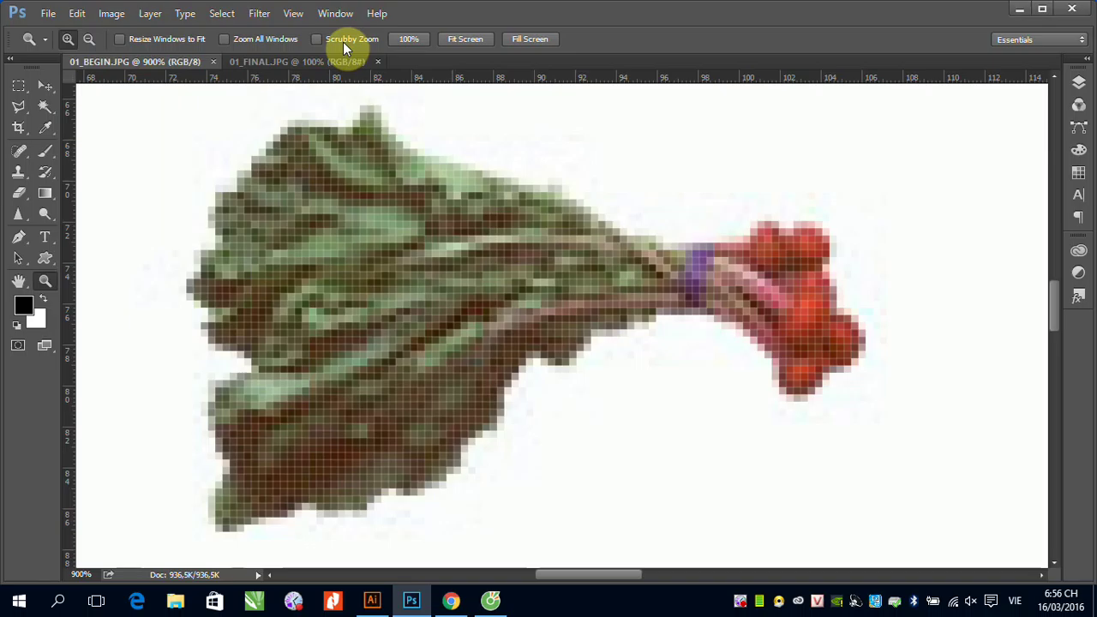
Try Scrubby Zoom on the radish bunch, zooming out and in, and turn the option off again
{"action": "left_click", "coordinate": [316, 39]}
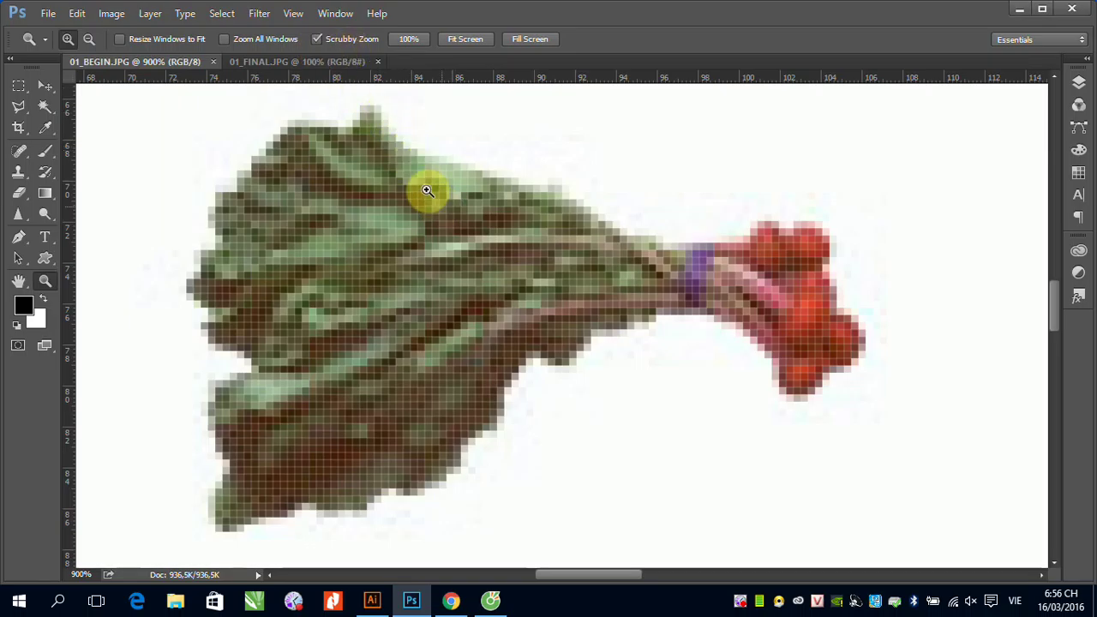
{"action": "left_click_drag", "start_coordinate": [404, 211], "coordinate": [436, 257]}
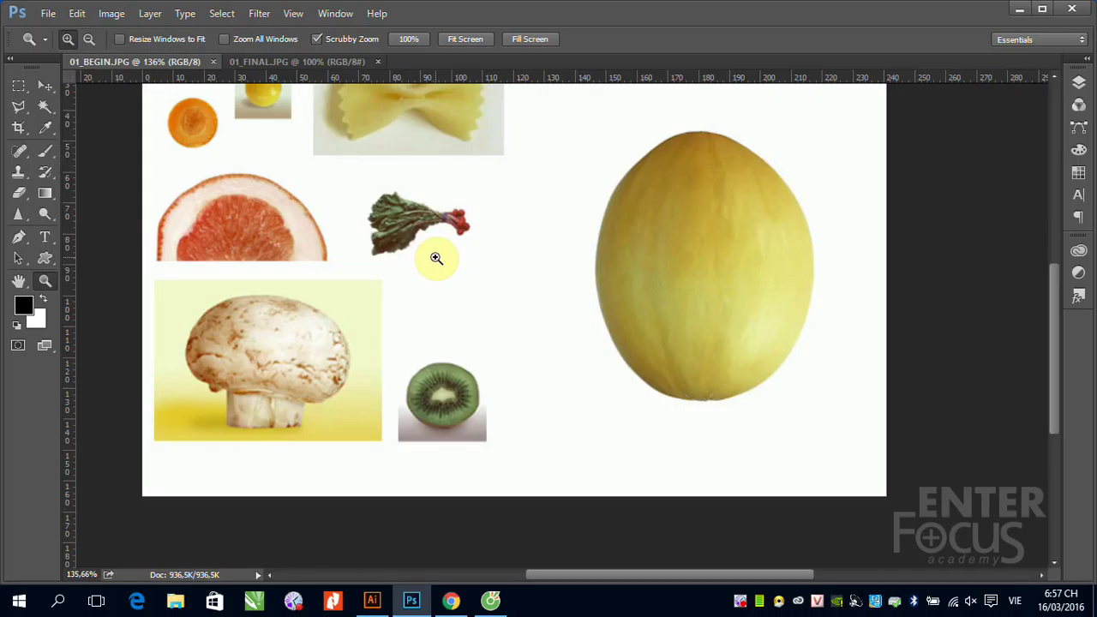
{"action": "left_click_drag", "start_coordinate": [428, 237], "coordinate": [512, 253]}
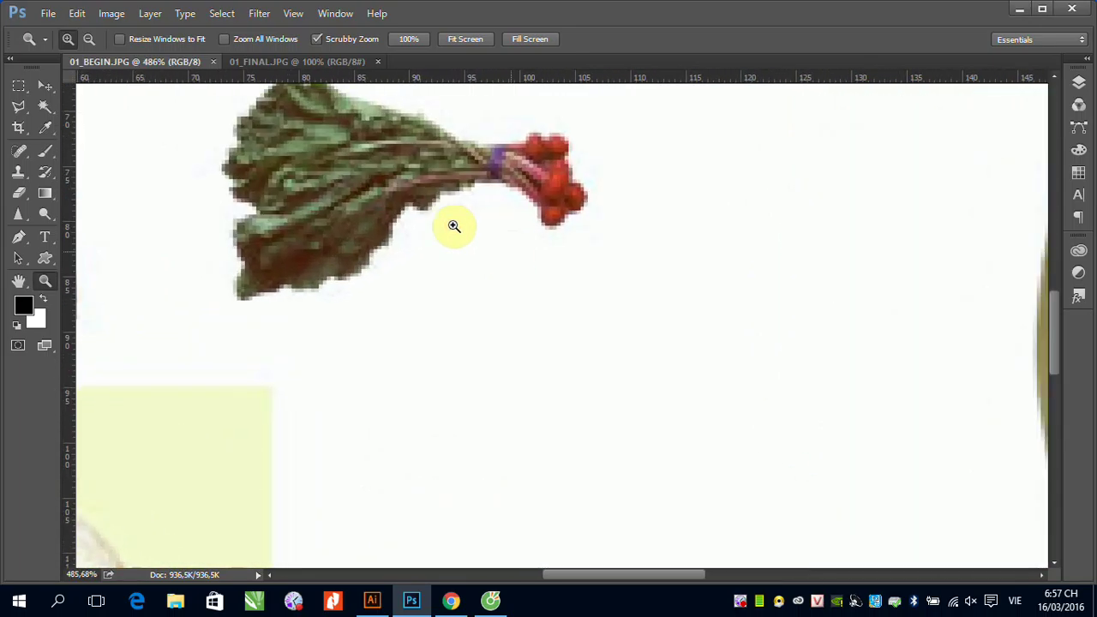
{"action": "left_click", "coordinate": [318, 39]}
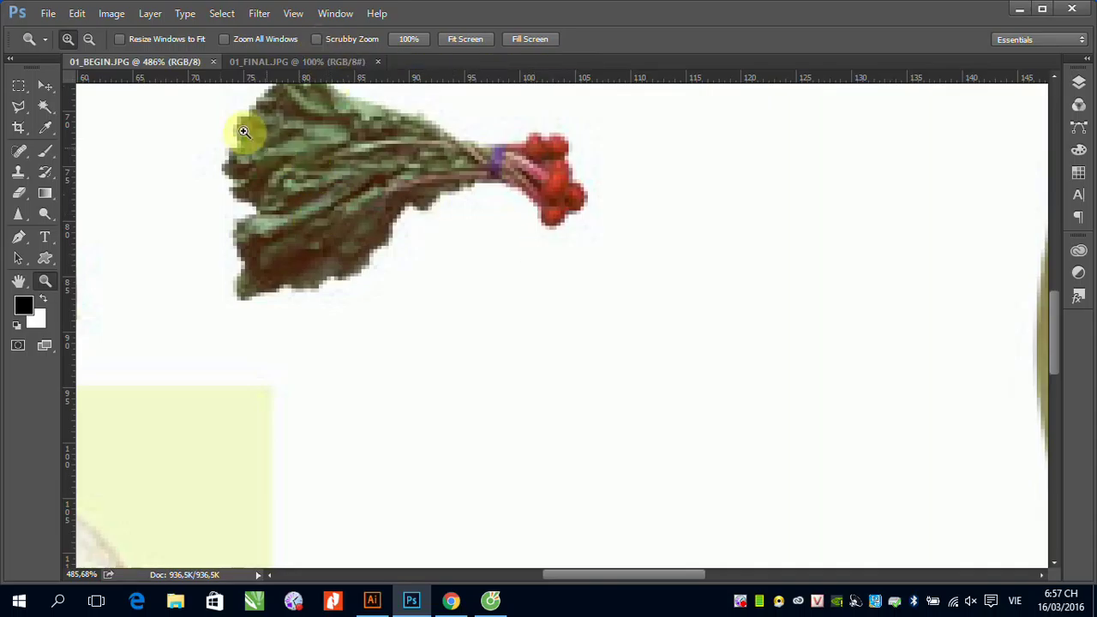
Enlarge the radish bunch by framing it with the Zoom tool, and zoom back out to 100%
{"action": "left_click_drag", "start_coordinate": [244, 131], "coordinate": [656, 306]}
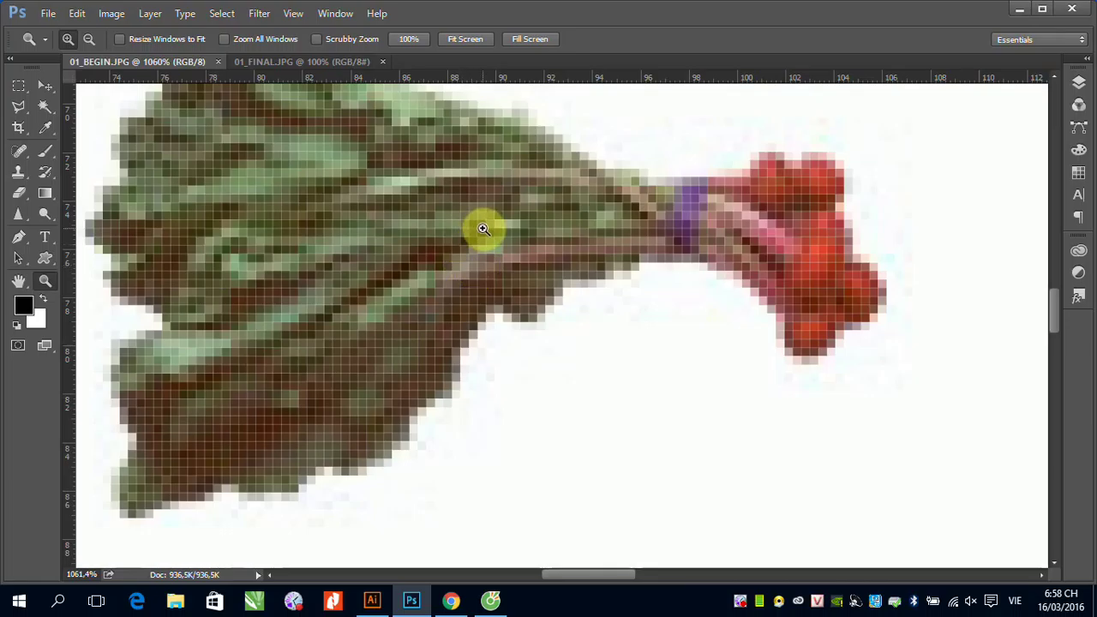
{"action": "key", "text": "alt"}
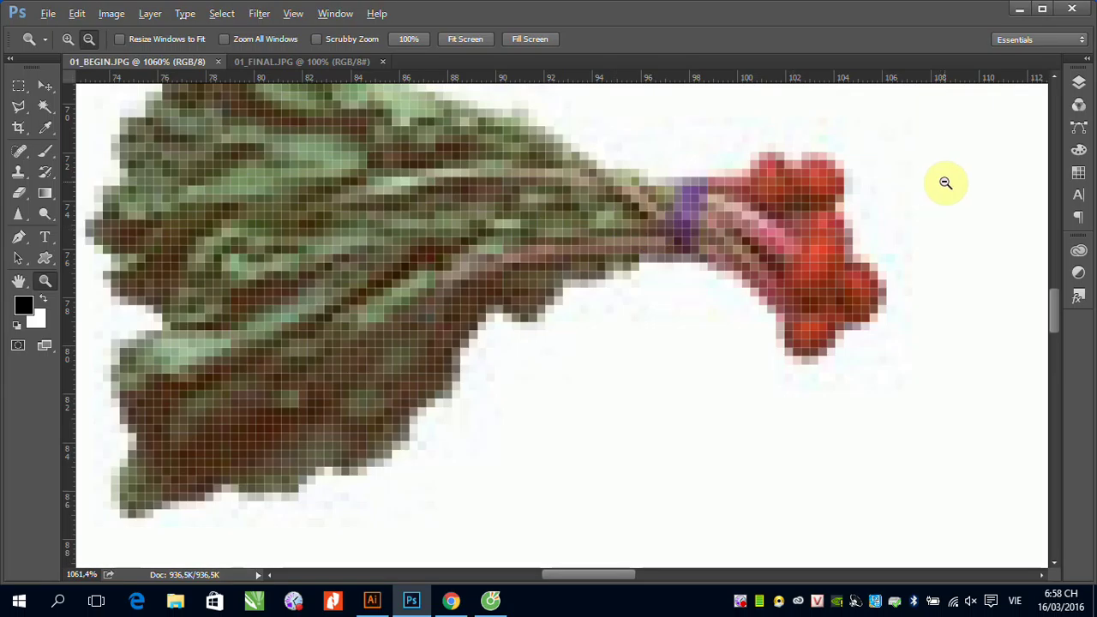
{"action": "left_click", "coordinate": [801, 215]}
{"action": "left_click", "coordinate": [554, 246]}
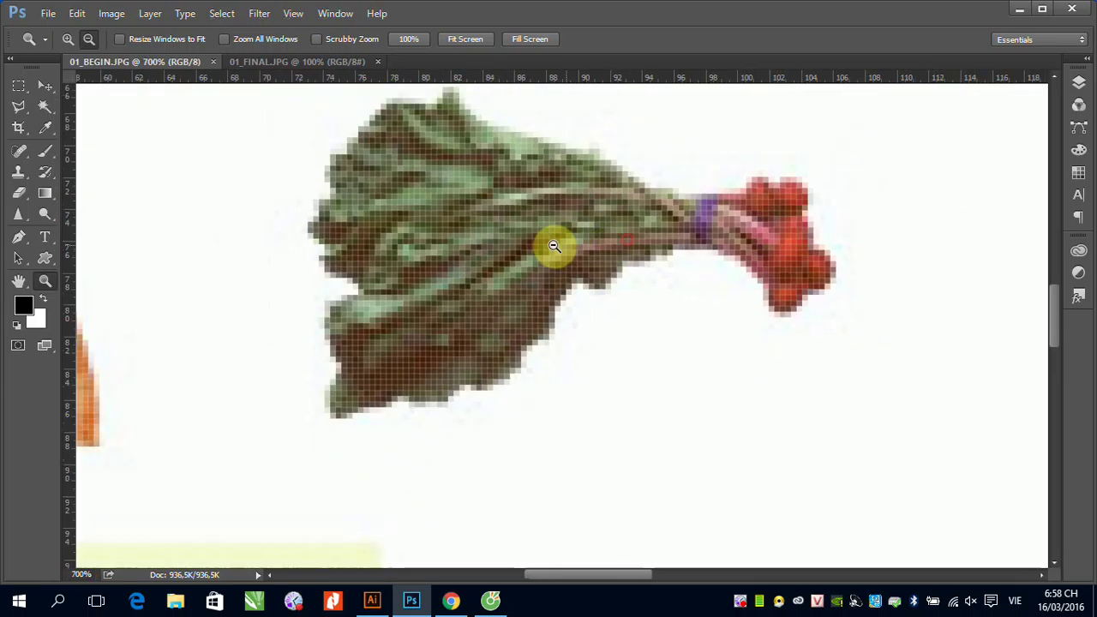
{"action": "left_click", "coordinate": [549, 246]}
{"action": "left_click", "coordinate": [490, 253]}
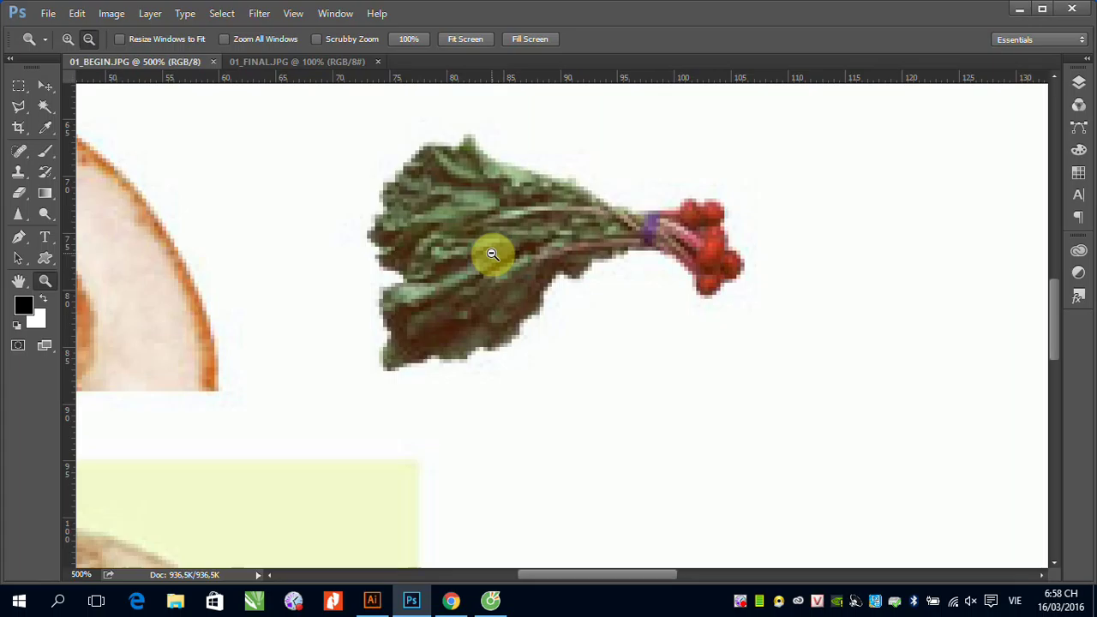
{"action": "left_click", "coordinate": [492, 254]}
{"action": "left_click", "coordinate": [492, 254]}
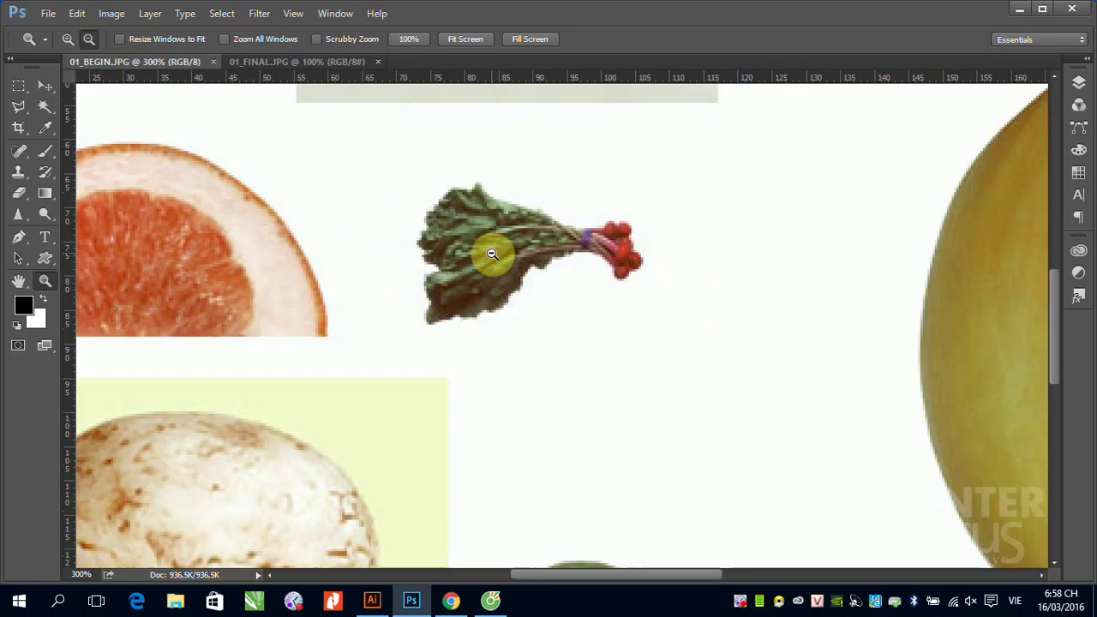
{"action": "left_click", "coordinate": [492, 253]}
{"action": "left_click", "coordinate": [492, 253]}
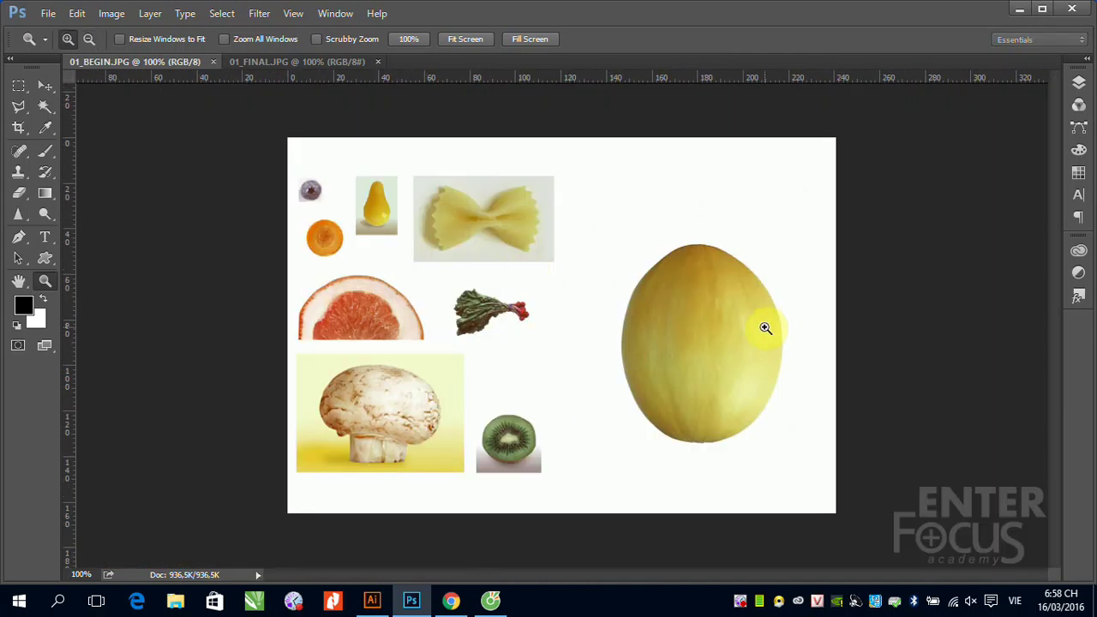
Zoom in around the radish bunch with the Zoom tool and return to the Move tool
{"action": "left_click", "coordinate": [45, 85]}
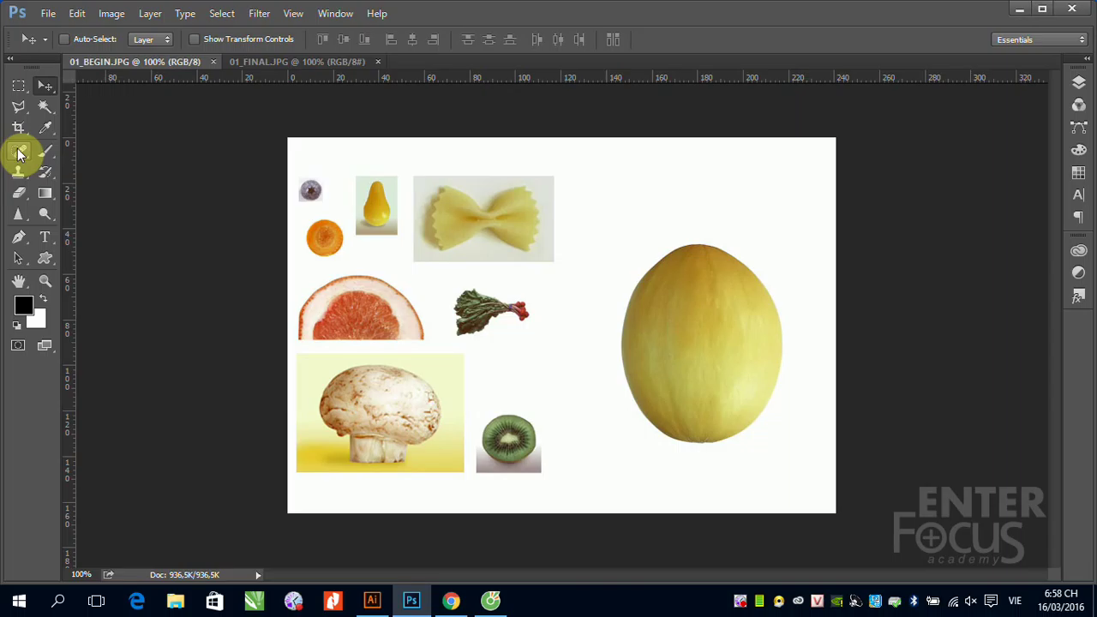
{"action": "left_click", "coordinate": [45, 281]}
{"action": "left_click_drag", "start_coordinate": [438, 263], "coordinate": [565, 346]}
{"action": "left_click", "coordinate": [44, 89]}
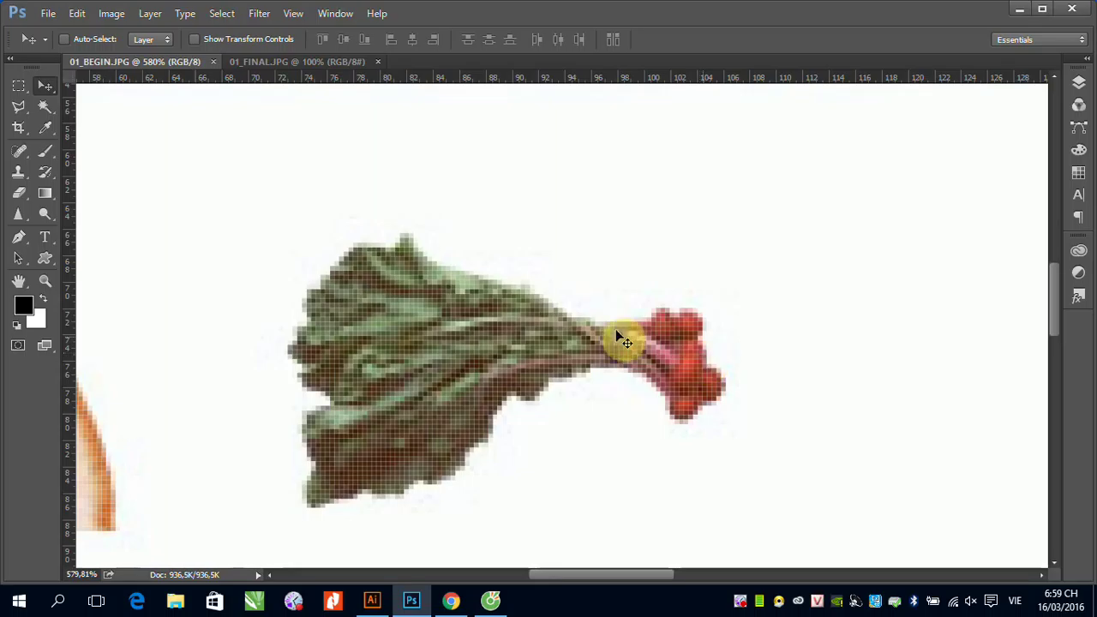
Paint two black strokes in the white area above and beside the radish bunch with the Brush tool
{"action": "left_click", "coordinate": [46, 152]}
{"action": "left_click_drag", "start_coordinate": [579, 185], "coordinate": [798, 181]}
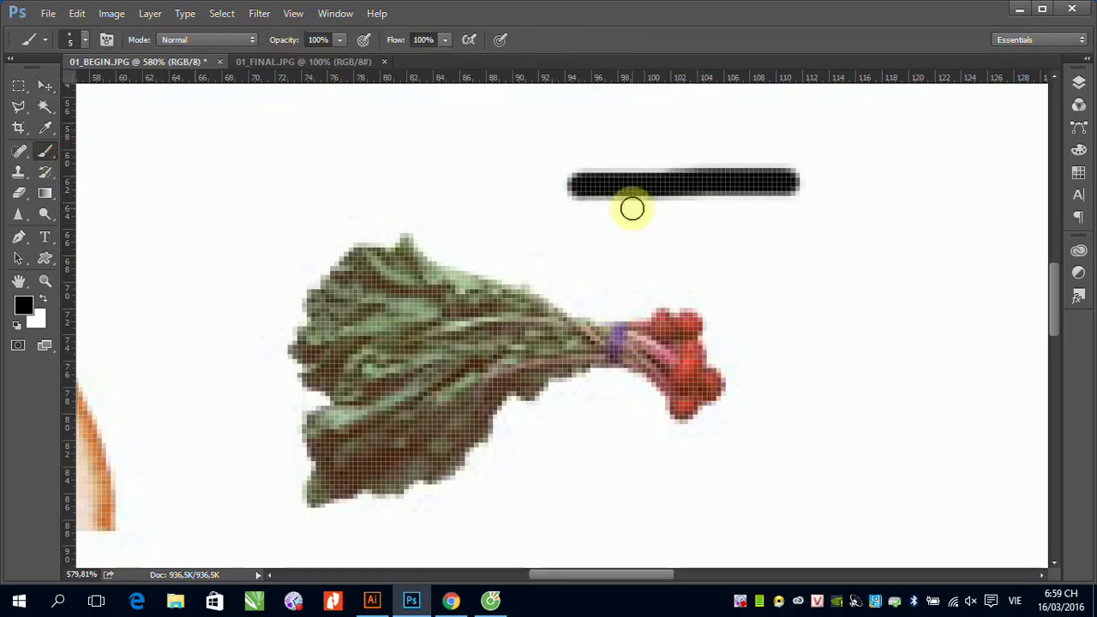
{"action": "left_click_drag", "start_coordinate": [698, 226], "coordinate": [916, 282]}
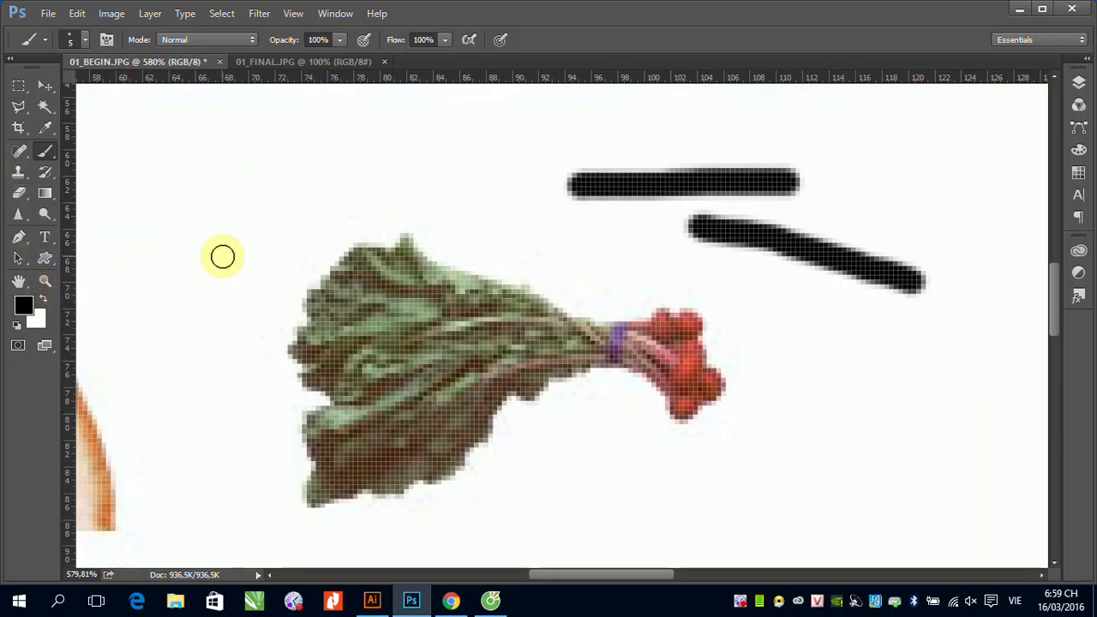
Examine the radish leaves at high magnification while keeping the Brush tool active, and zoom out to 50%
{"action": "key", "text": "ctrl+space"}
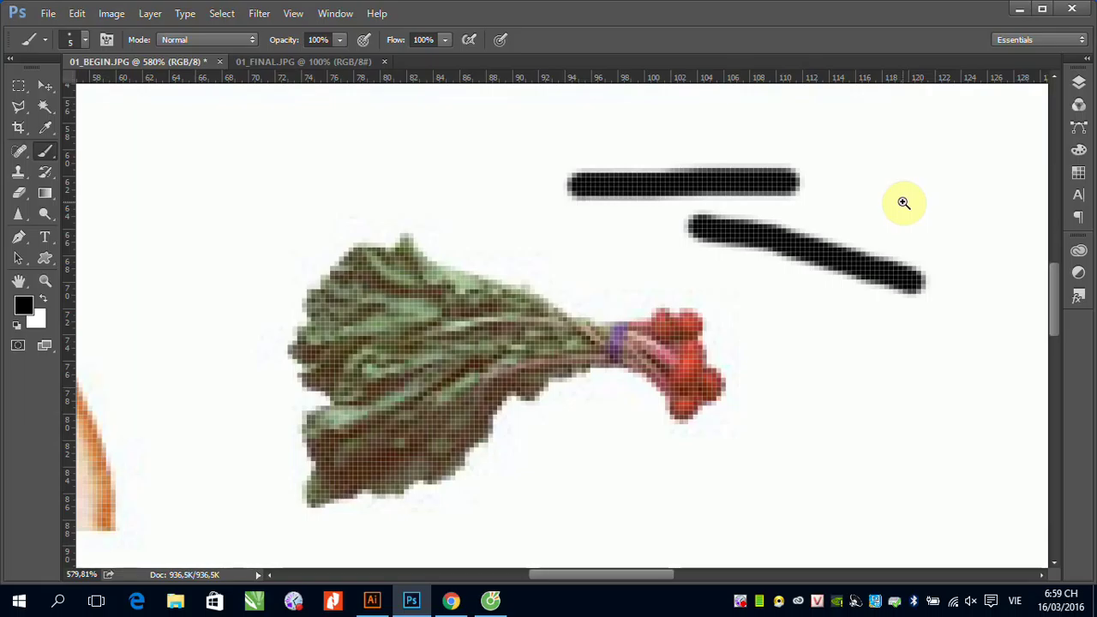
{"action": "left_click_drag", "start_coordinate": [363, 233], "coordinate": [712, 422]}
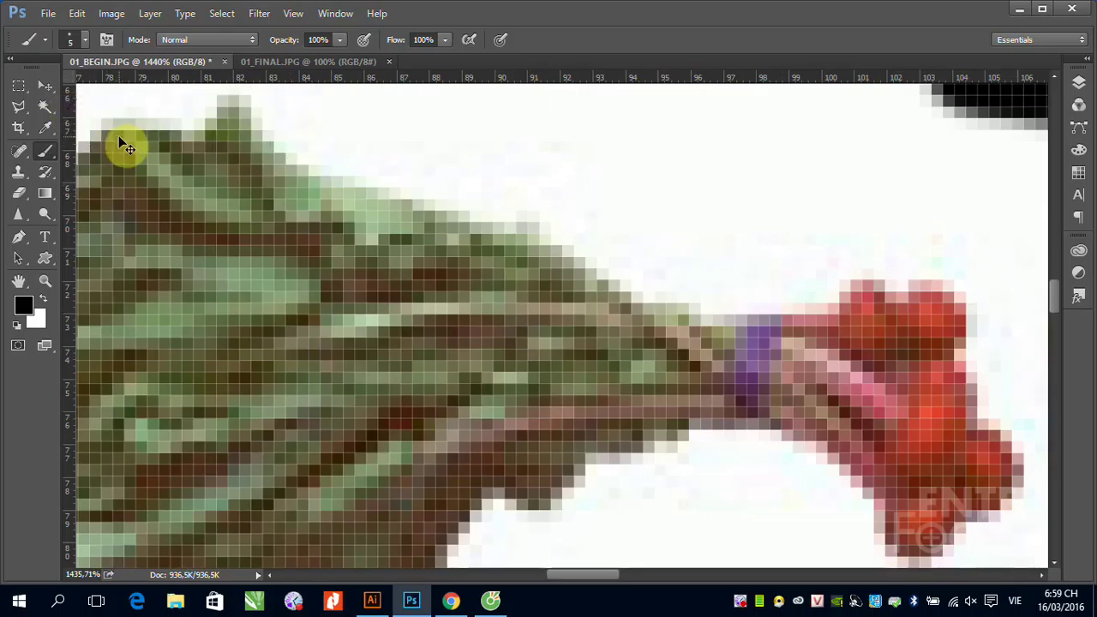
{"action": "left_click", "coordinate": [632, 154], "text": "alt"}
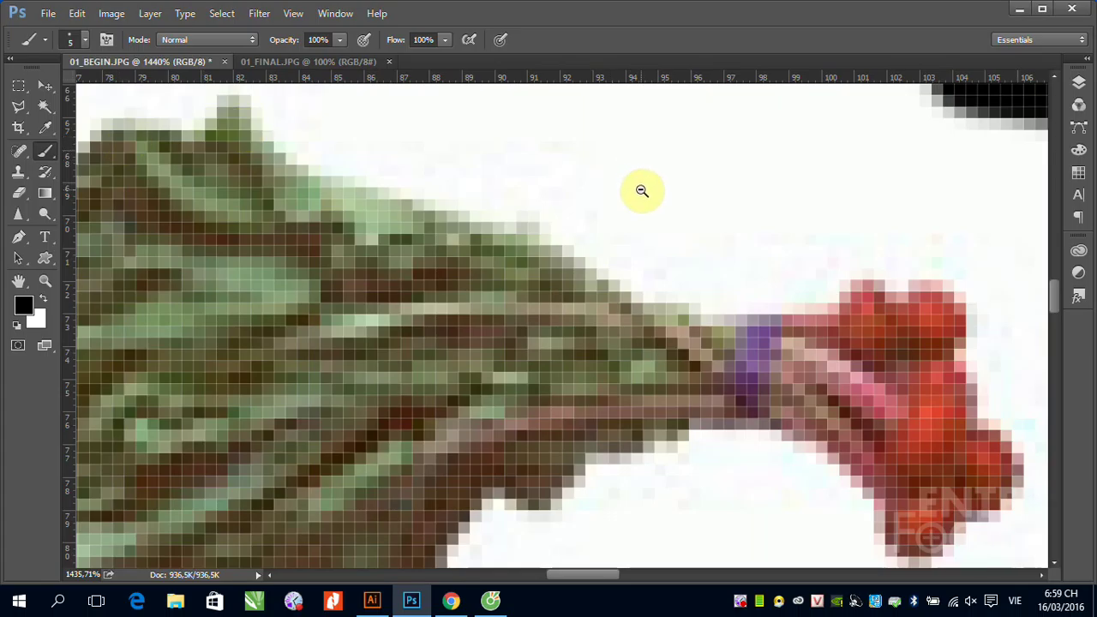
{"action": "left_click", "coordinate": [639, 189], "text": "alt"}
{"action": "left_click", "coordinate": [619, 255], "text": "alt"}
{"action": "left_click", "coordinate": [600, 269], "text": "alt"}
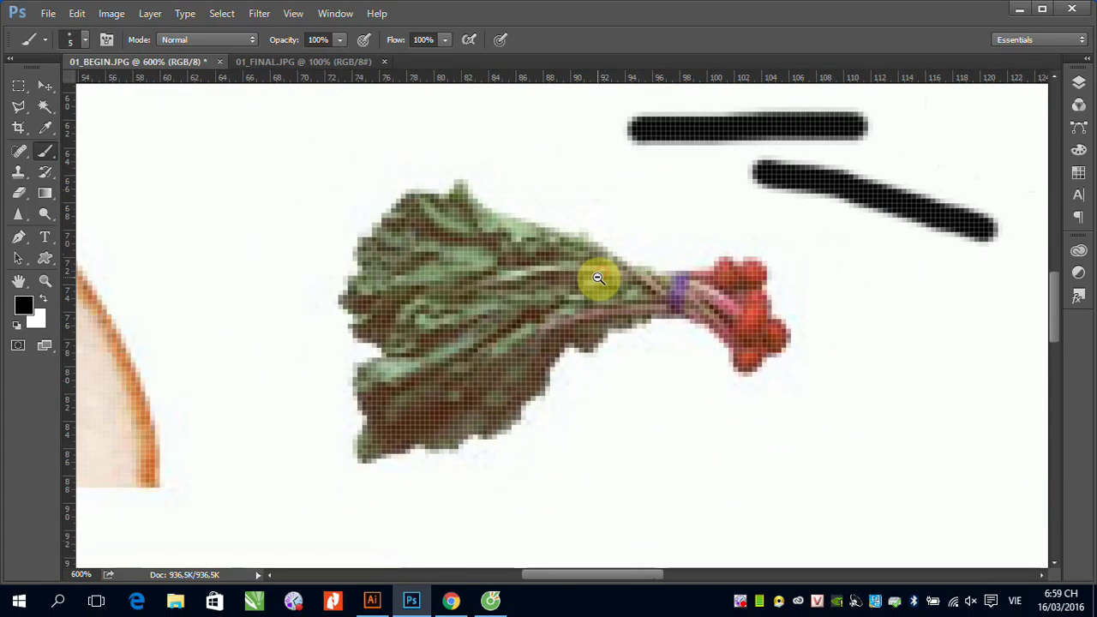
{"action": "left_click", "coordinate": [596, 278], "text": "alt"}
{"action": "left_click", "coordinate": [596, 279], "text": "alt"}
{"action": "left_click", "coordinate": [598, 279], "text": "alt"}
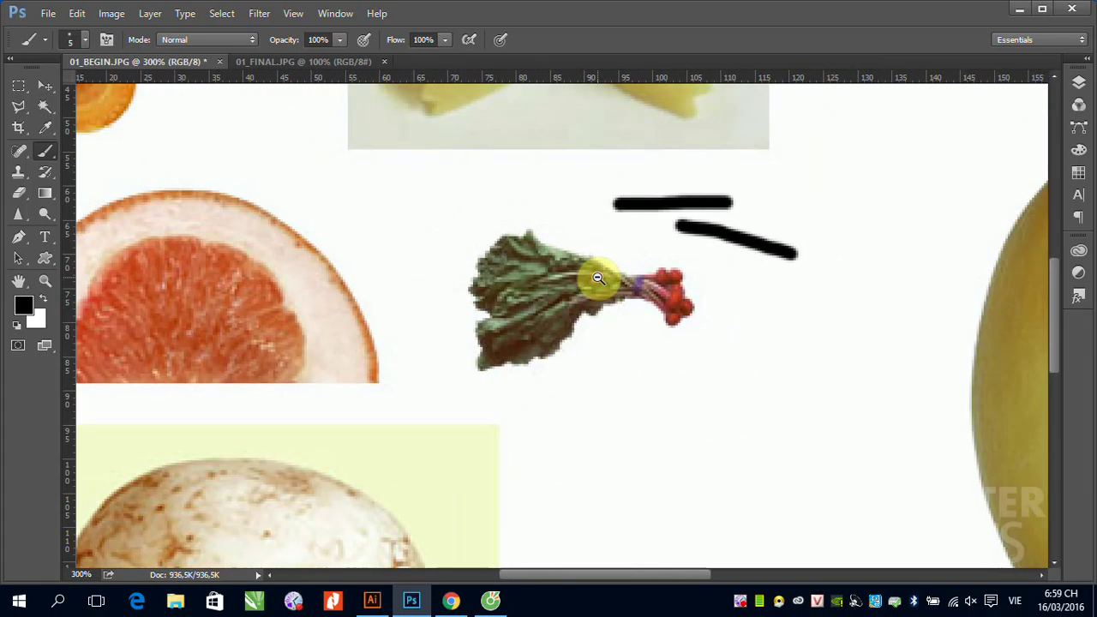
{"action": "left_click", "coordinate": [598, 279], "text": "alt"}
{"action": "left_click", "coordinate": [597, 279], "text": "alt"}
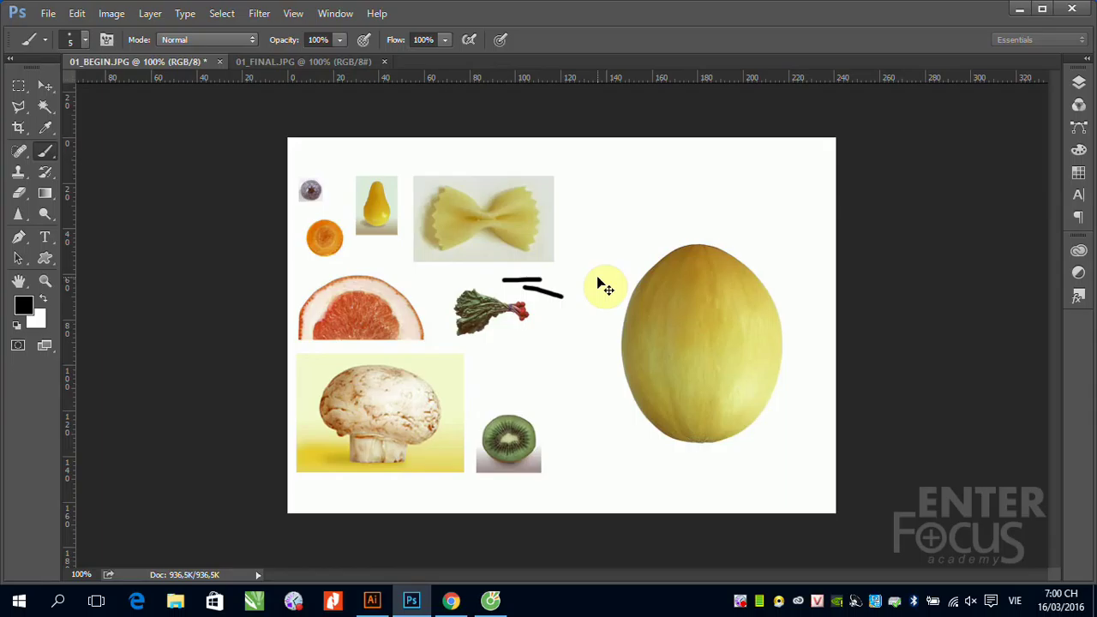
{"action": "key", "text": "ctrl+minus"}
{"action": "key", "text": "ctrl+minus"}
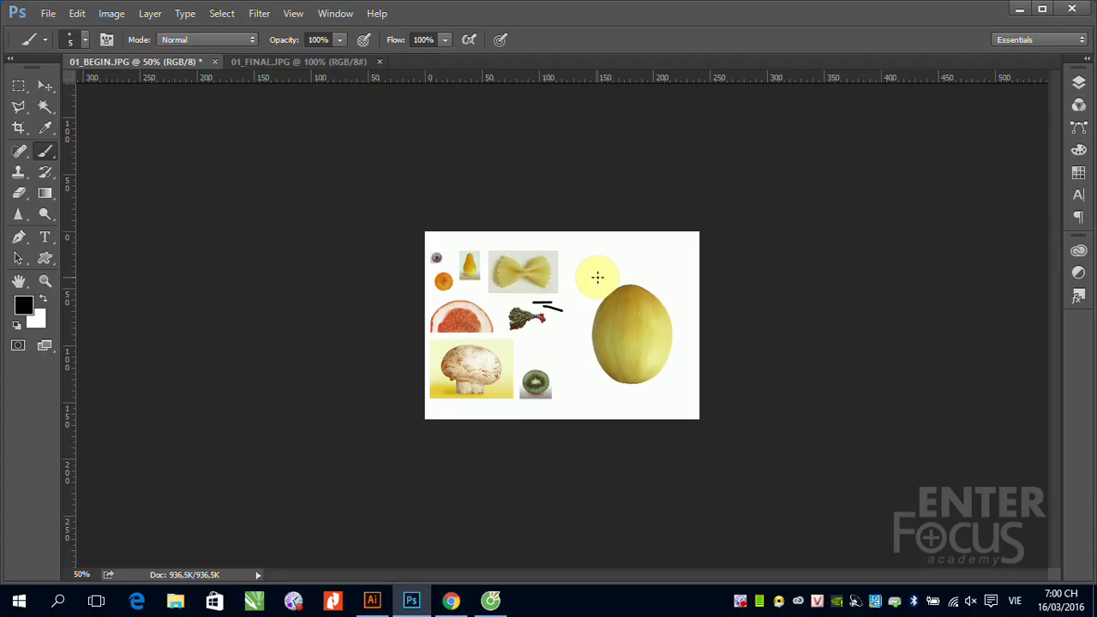
Activate the Move tool, zoom in on the fruit image, and undo the black brush strokes
{"action": "left_click", "coordinate": [46, 85]}
{"action": "key", "text": "ctrl+space"}
{"action": "left_click_drag", "start_coordinate": [434, 254], "coordinate": [677, 418]}
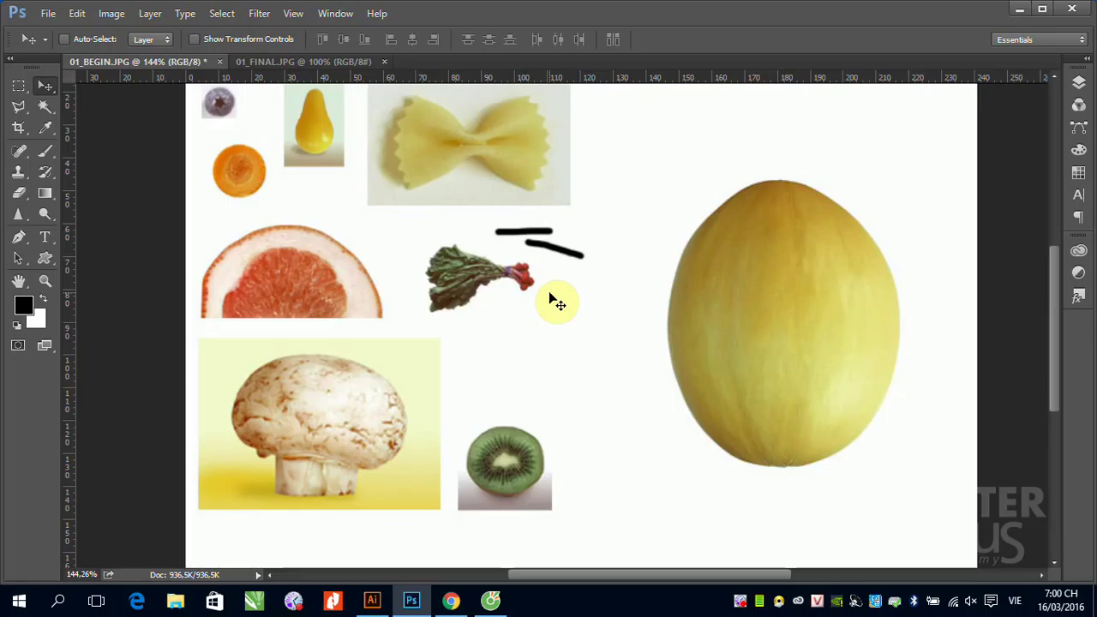
{"action": "key", "text": "ctrl+z"}
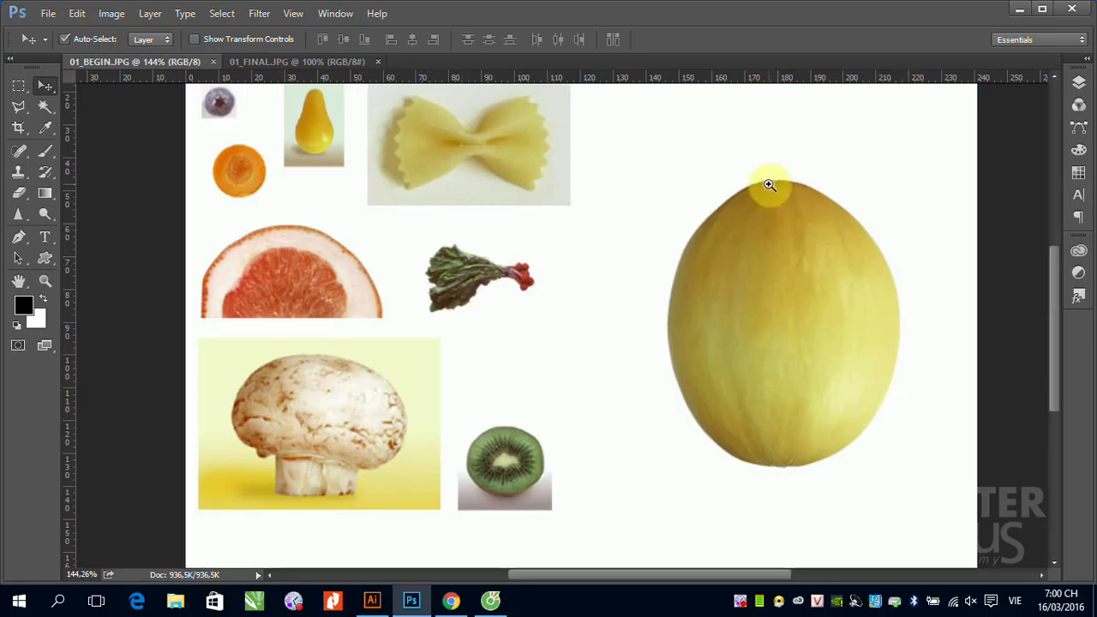
Examine the melon's upper edge at pixel level and return the view to 100%
{"action": "left_click_drag", "start_coordinate": [764, 164], "coordinate": [870, 228]}
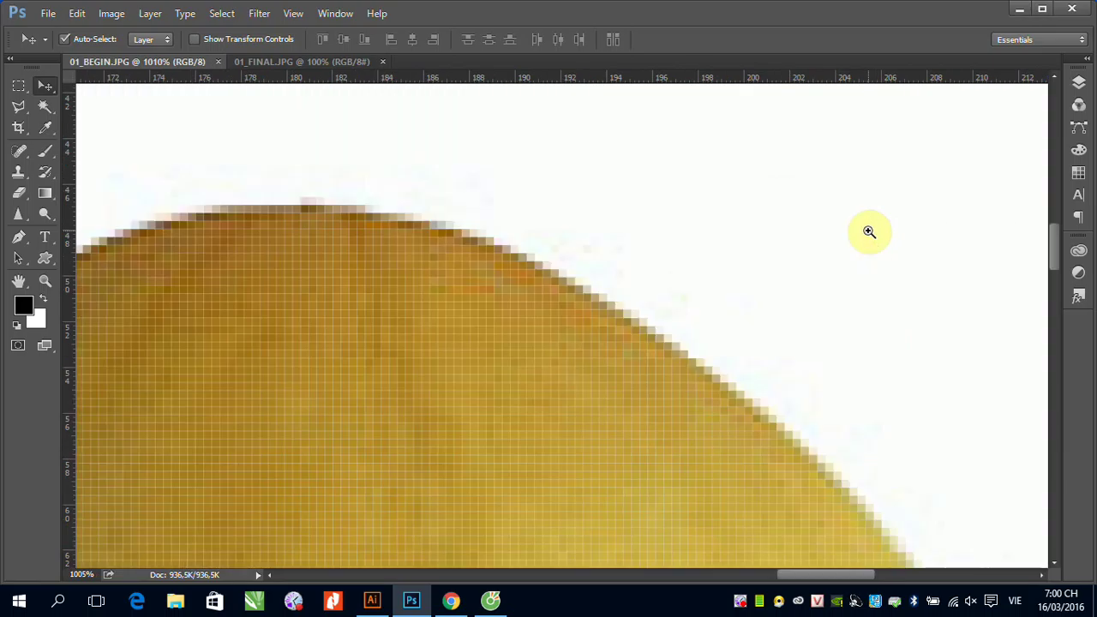
{"action": "left_click_drag", "start_coordinate": [536, 245], "coordinate": [743, 415]}
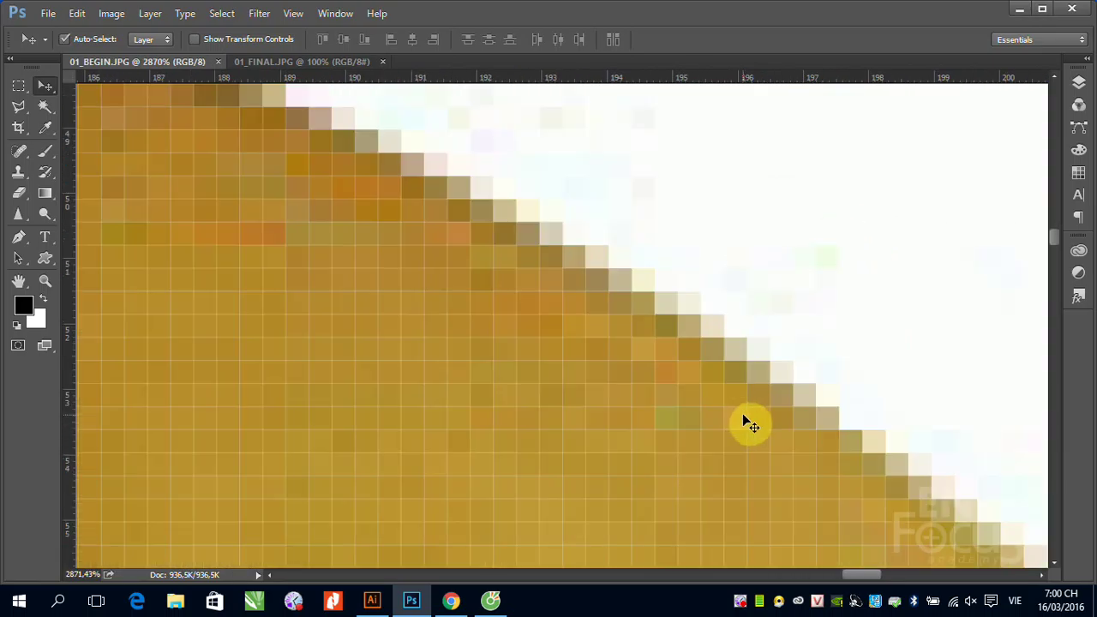
{"action": "key", "text": "ctrl+minus"}
{"action": "key", "text": "ctrl+minus"}
{"action": "key", "text": "ctrl+minus"}
{"action": "key", "text": "ctrl+minus"}
{"action": "key", "text": "ctrl+minus"}
{"action": "key", "text": "ctrl+minus"}
{"action": "key", "text": "ctrl+minus"}
{"action": "key", "text": "ctrl+minus"}
{"action": "key", "text": "ctrl+minus"}
{"action": "key", "text": "ctrl+minus"}
{"action": "key", "text": "ctrl+minus"}
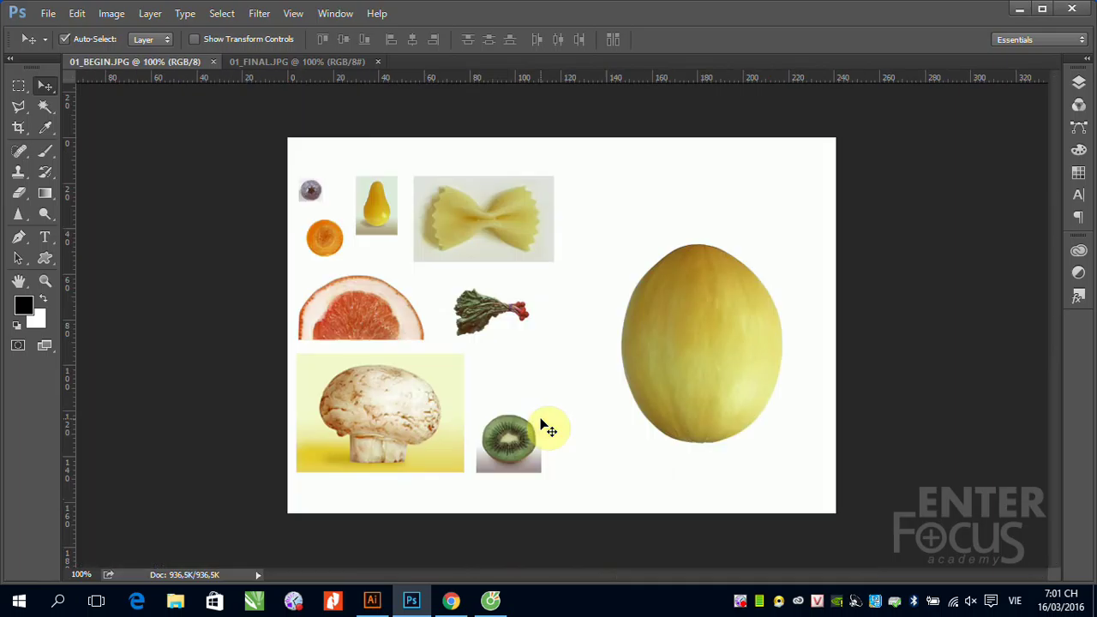
Magnify the radish bunch and move across to the grapefruit slice to inspect its pixels
{"action": "left_click_drag", "start_coordinate": [456, 283], "coordinate": [543, 325]}
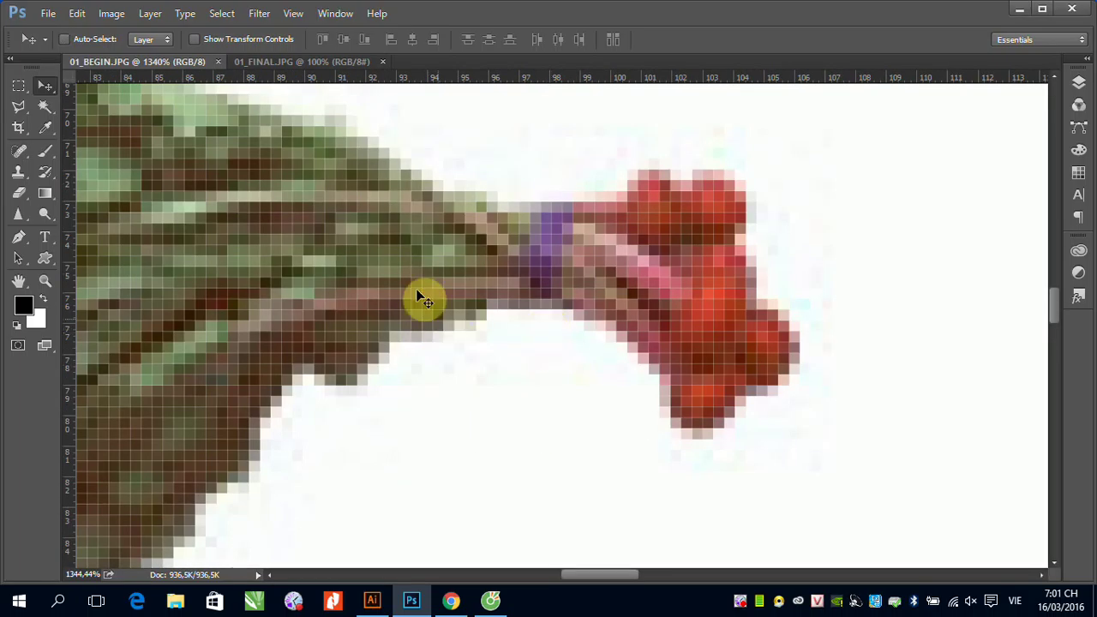
{"action": "left_click_drag", "start_coordinate": [989, 385], "coordinate": [782, 239]}
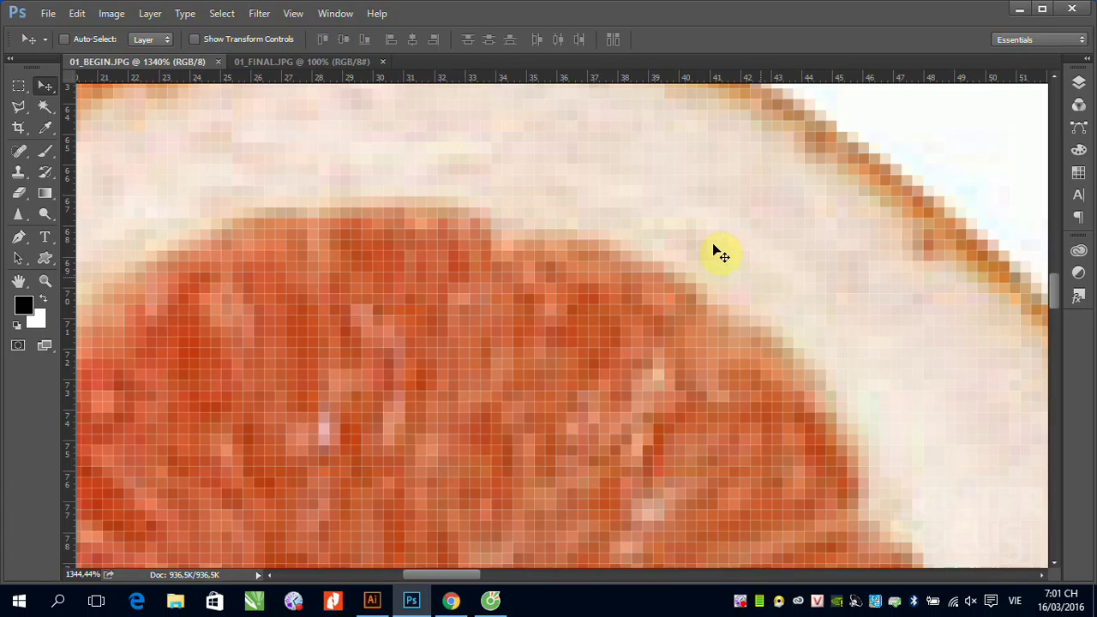
Pan across the magnified grapefruit slice to examine the upper-right edge of its rind
{"action": "key", "text": "space"}
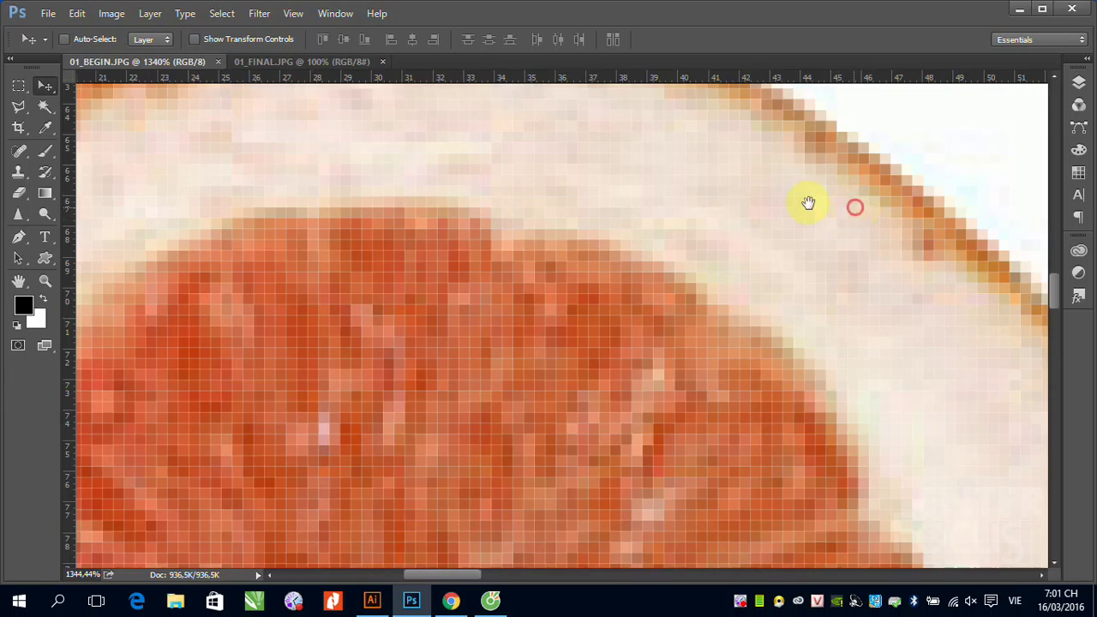
{"action": "left_click_drag", "start_coordinate": [806, 203], "coordinate": [506, 224]}
{"action": "left_click_drag", "start_coordinate": [607, 262], "coordinate": [514, 272]}
{"action": "left_click", "coordinate": [962, 292]}
{"action": "left_click_drag", "start_coordinate": [833, 289], "coordinate": [752, 289]}
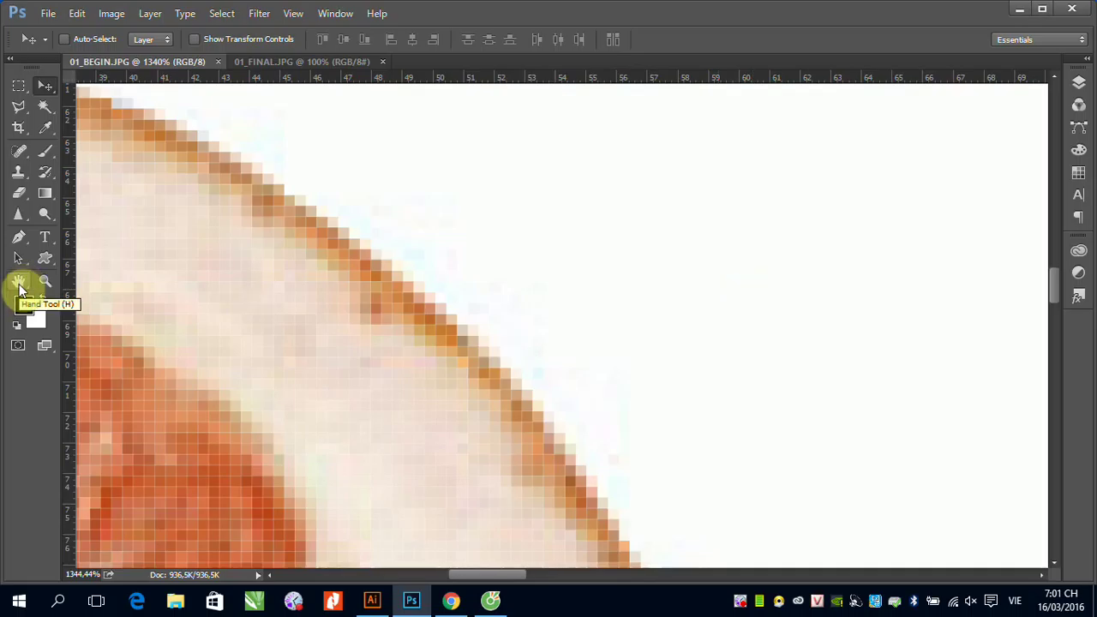
{"action": "key", "text": "h"}
{"action": "left_click", "coordinate": [760, 299]}
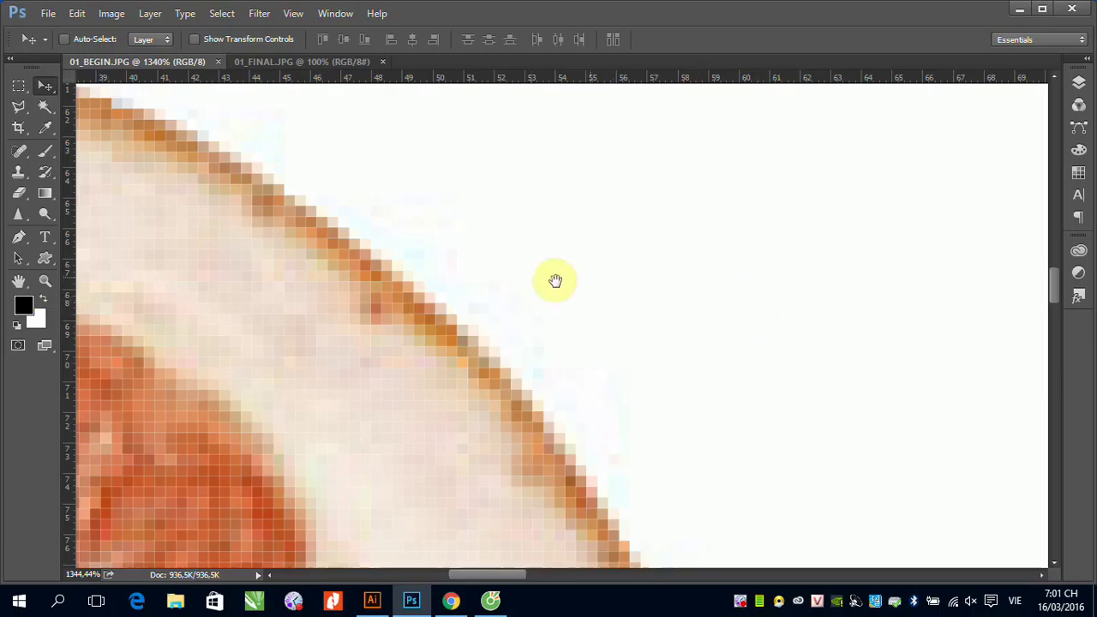
Pan back over the grapefruit slice to examine its left rind and the adjoining red flesh
{"action": "left_click_drag", "start_coordinate": [557, 282], "coordinate": [968, 225]}
{"action": "left_click_drag", "start_coordinate": [390, 300], "coordinate": [840, 296]}
{"action": "left_click_drag", "start_coordinate": [162, 310], "coordinate": [503, 242]}
{"action": "left_click_drag", "start_coordinate": [558, 334], "coordinate": [556, 218]}
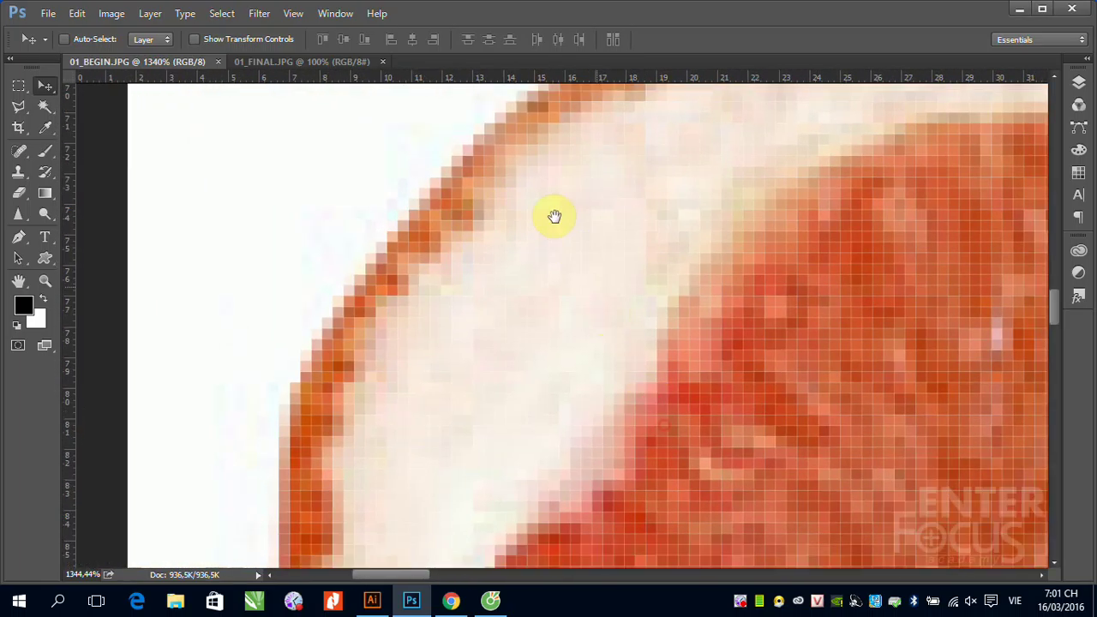
{"action": "left_click_drag", "start_coordinate": [739, 418], "coordinate": [647, 289]}
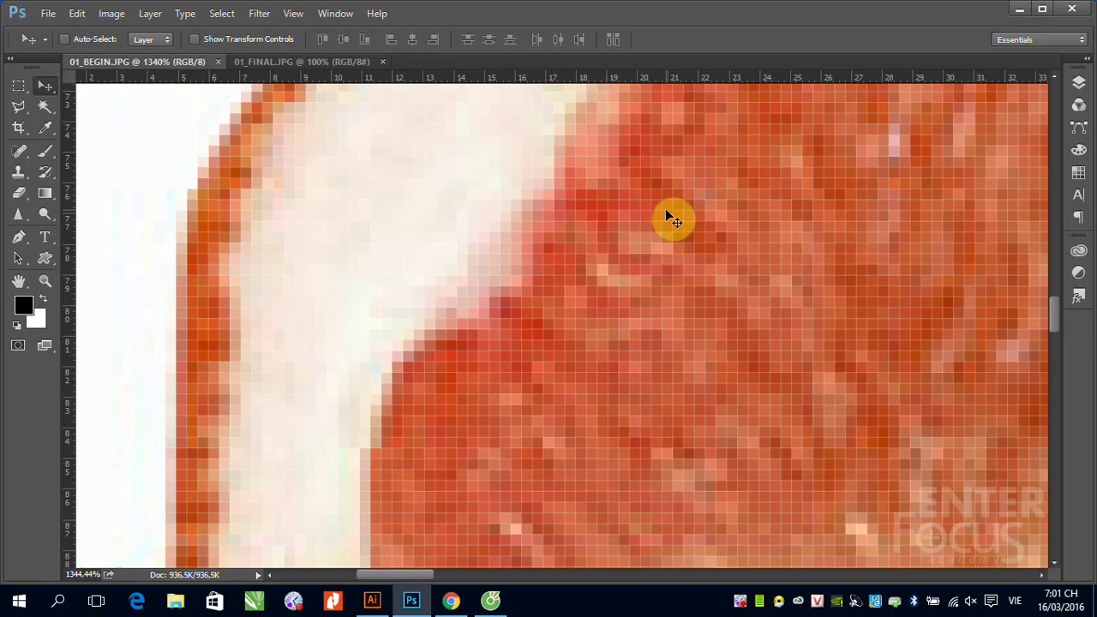
Zoom out from the grapefruit to 100% to view the whole fruit-and-vegetable image
{"action": "key", "text": "ctrl+minus"}
{"action": "key", "text": "ctrl+minus"}
{"action": "key", "text": "ctrl+minus"}
{"action": "key", "text": "ctrl+minus"}
{"action": "key", "text": "ctrl+minus"}
{"action": "key", "text": "ctrl+minus"}
{"action": "key", "text": "ctrl+minus"}
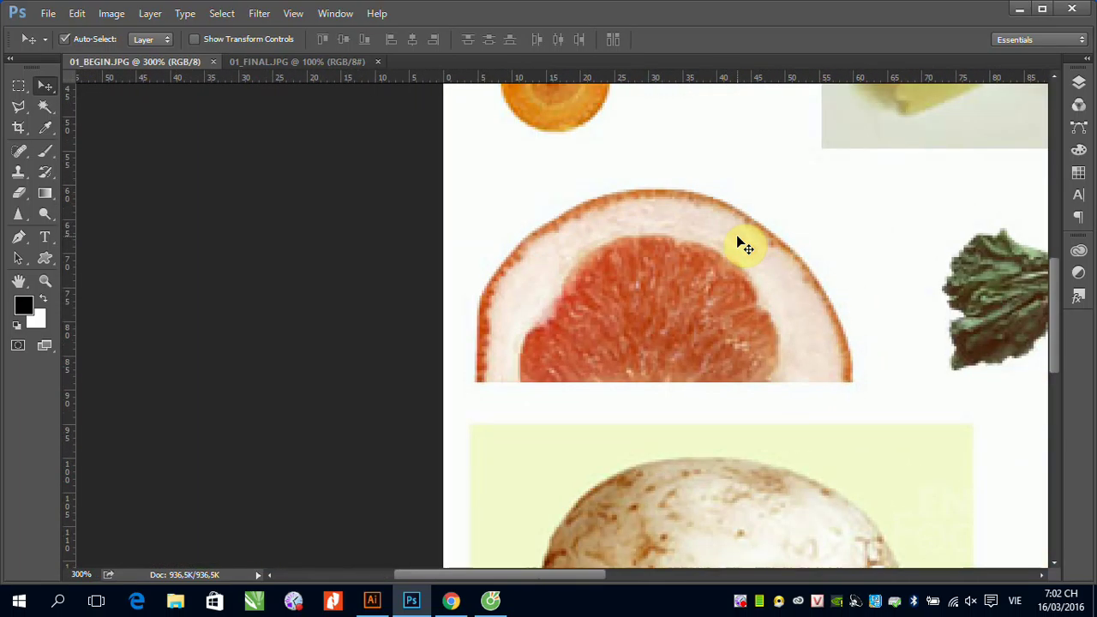
{"action": "key", "text": "ctrl+minus"}
{"action": "key", "text": "ctrl+minus"}
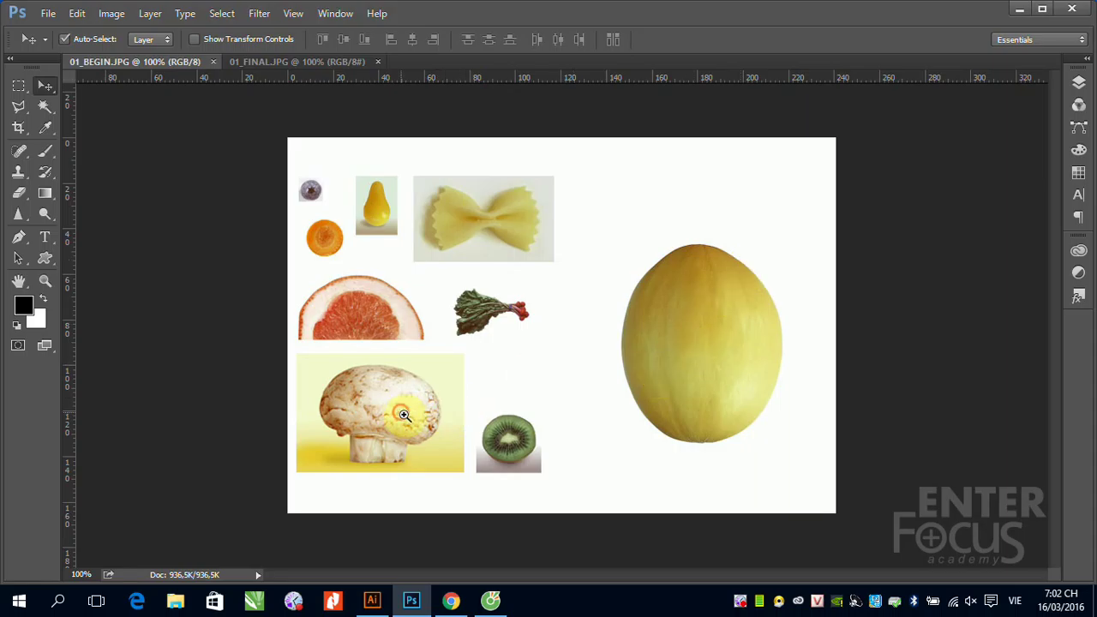
Magnify the lower-right edge of the mushroom cap to about 3170% to examine its individual pixels
{"action": "left_click_drag", "start_coordinate": [429, 408], "coordinate": [451, 475]}
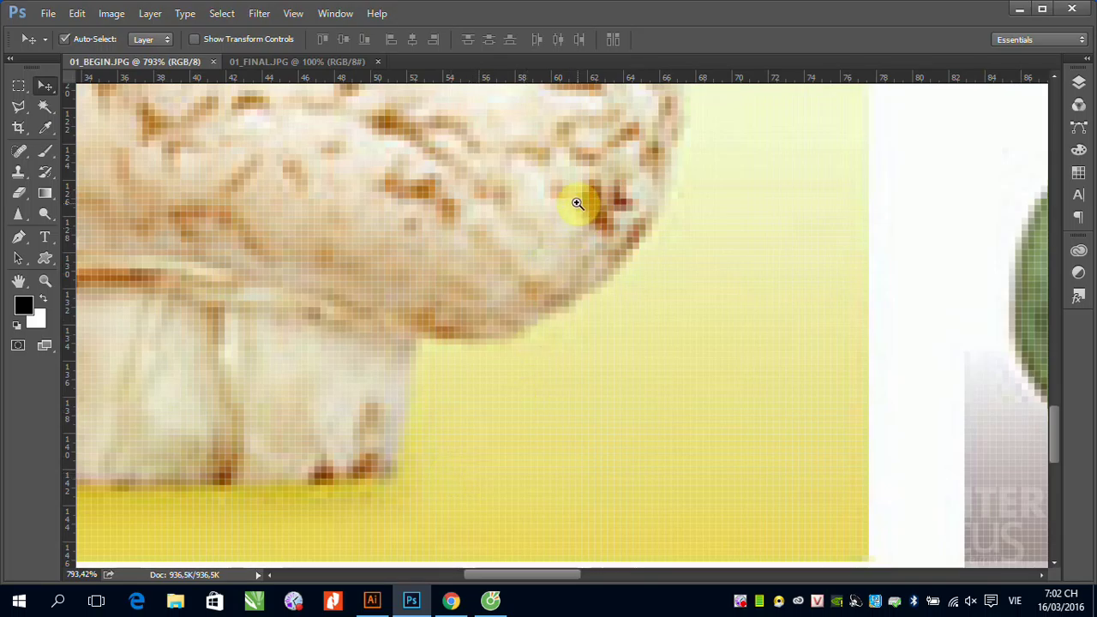
{"action": "key", "text": "ctrl+space"}
{"action": "left_click_drag", "start_coordinate": [576, 199], "coordinate": [700, 317]}
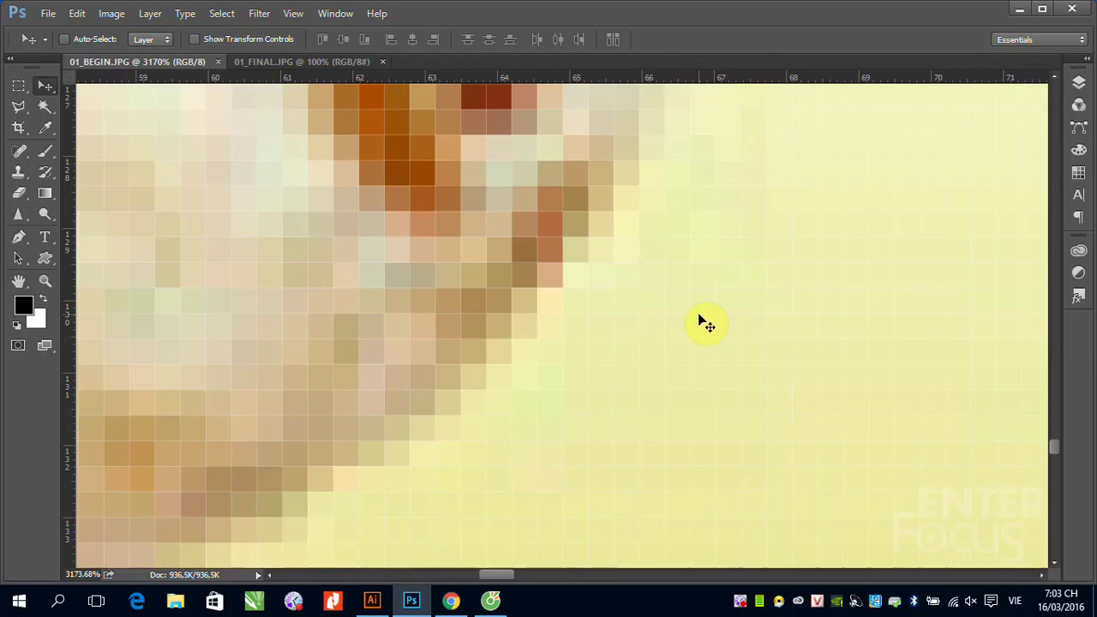
{"action": "scroll", "coordinate": [705, 322], "scroll_direction": "down", "scroll_amount": 1}
{"action": "scroll", "coordinate": [705, 323], "scroll_direction": "up", "scroll_amount": 1}
{"action": "scroll", "coordinate": [705, 322], "scroll_direction": "down", "scroll_amount": 1}
{"action": "scroll", "coordinate": [705, 323], "scroll_direction": "up", "scroll_amount": 1}
{"action": "scroll", "coordinate": [705, 322], "scroll_direction": "down", "scroll_amount": 1}
{"action": "scroll", "coordinate": [704, 322], "scroll_direction": "up", "scroll_amount": 1}
{"action": "scroll", "coordinate": [705, 322], "scroll_direction": "up", "scroll_amount": 1}
{"action": "scroll", "coordinate": [705, 322], "scroll_direction": "down", "scroll_amount": 1}
{"action": "scroll", "coordinate": [704, 322], "scroll_direction": "up", "scroll_amount": 1}
{"action": "scroll", "coordinate": [704, 322], "scroll_direction": "down", "scroll_amount": 1}
{"action": "scroll", "coordinate": [705, 322], "scroll_direction": "up", "scroll_amount": 1}
{"action": "scroll", "coordinate": [705, 323], "scroll_direction": "down", "scroll_amount": 1}
{"action": "scroll", "coordinate": [705, 322], "scroll_direction": "down", "scroll_amount": 1}
{"action": "scroll", "coordinate": [705, 323], "scroll_direction": "up", "scroll_amount": 1}
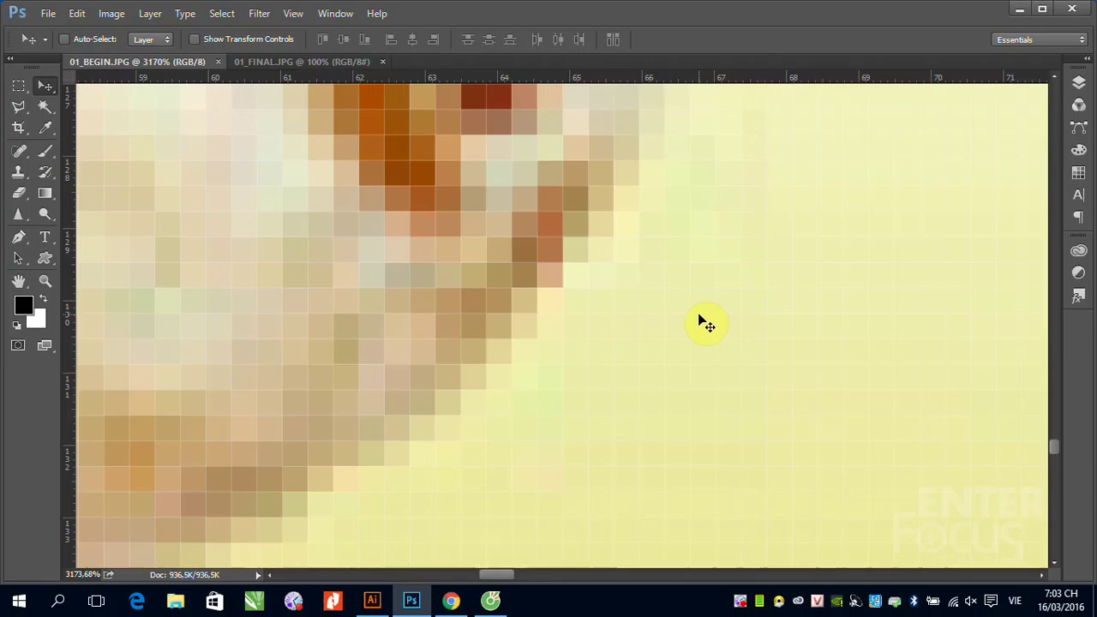